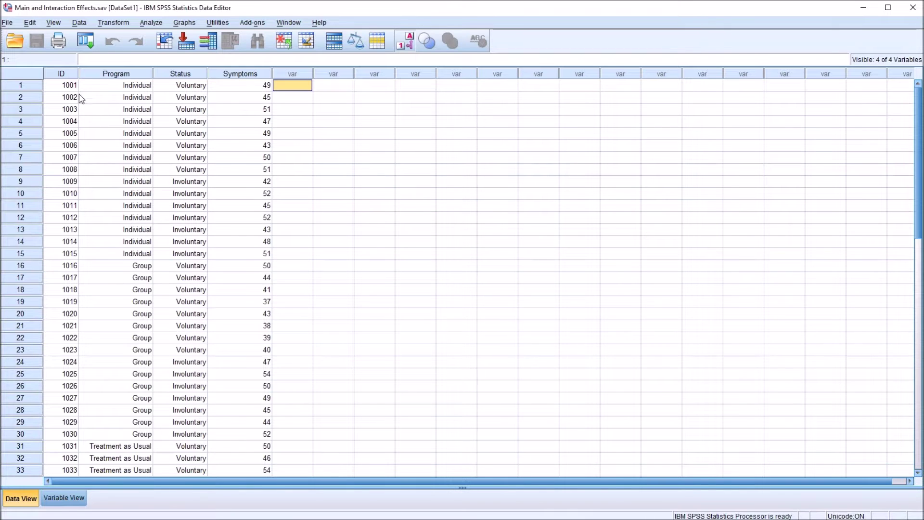
# - Examine the Program, Status and Symptoms columns, including the cells where each program and status level begins
pyautogui.click(99, 75)
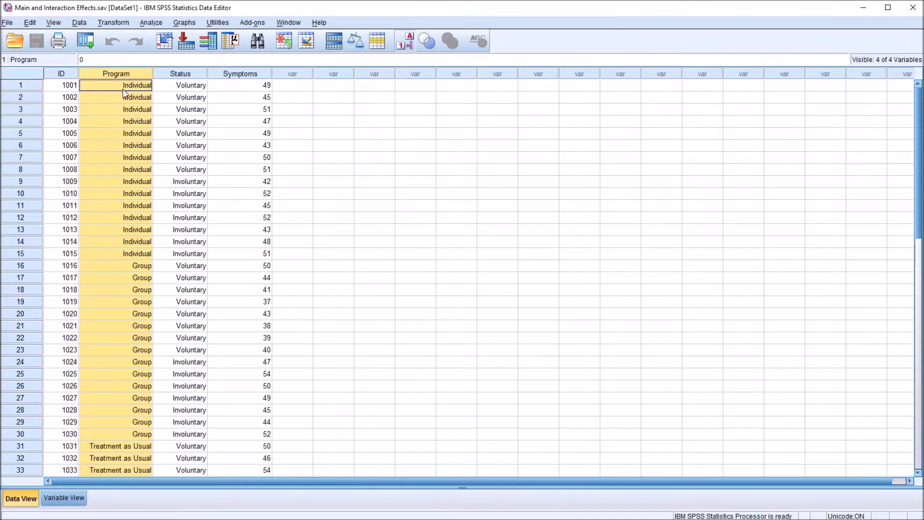
pyautogui.doubleClick(113, 91)
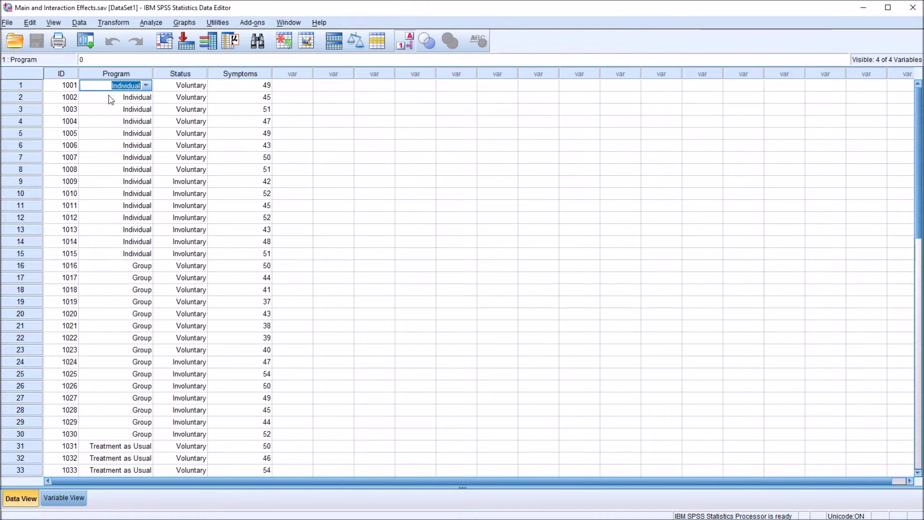
pyautogui.click(103, 268)
pyautogui.click(117, 445)
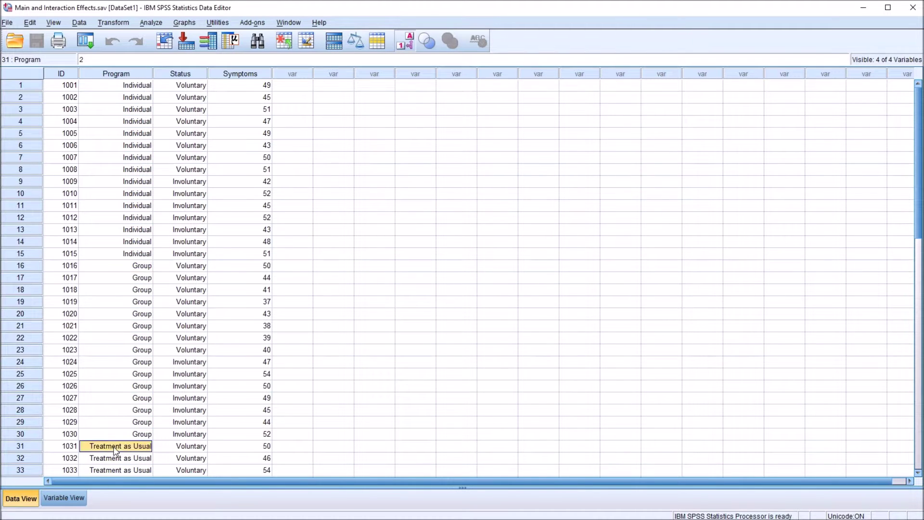
pyautogui.click(174, 76)
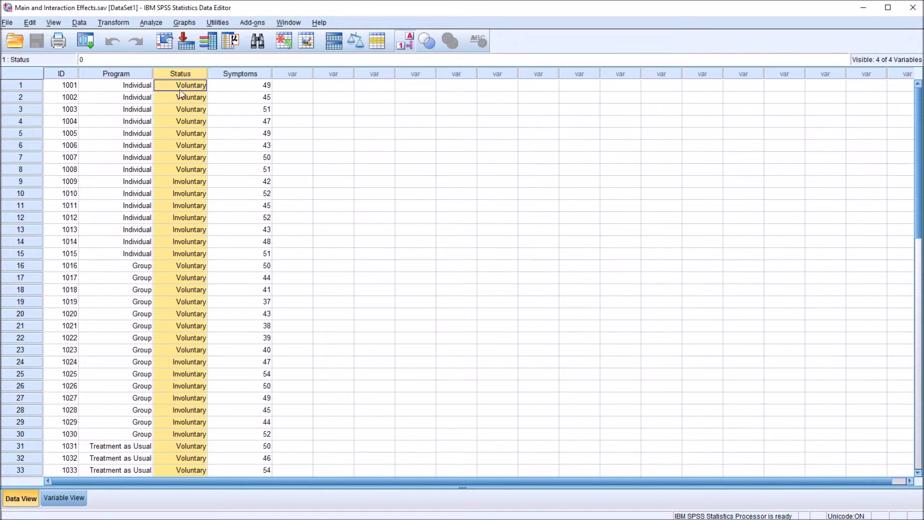
pyautogui.doubleClick(168, 87)
pyautogui.press('Escape')
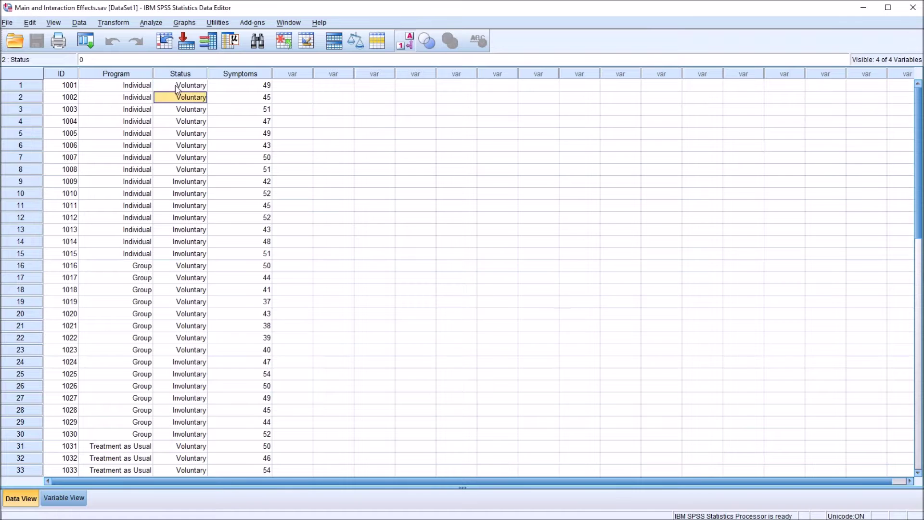
pyautogui.click(173, 182)
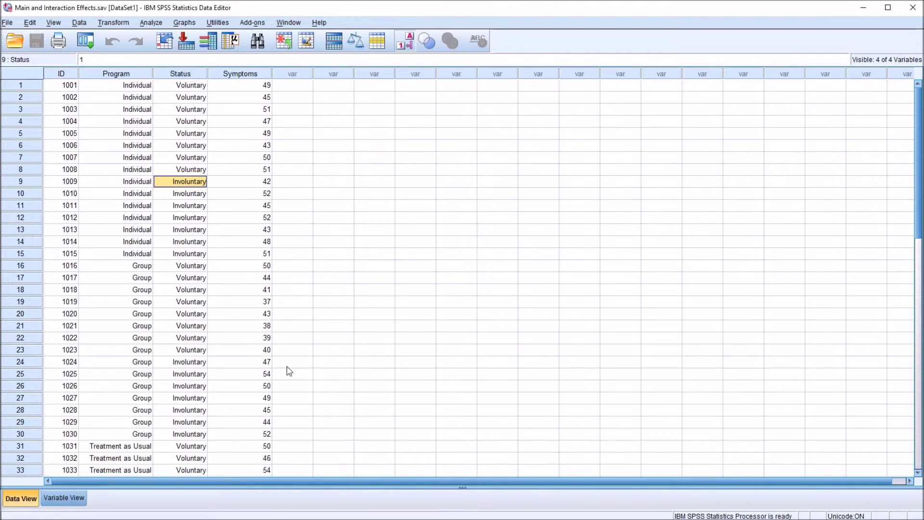
pyautogui.click(237, 76)
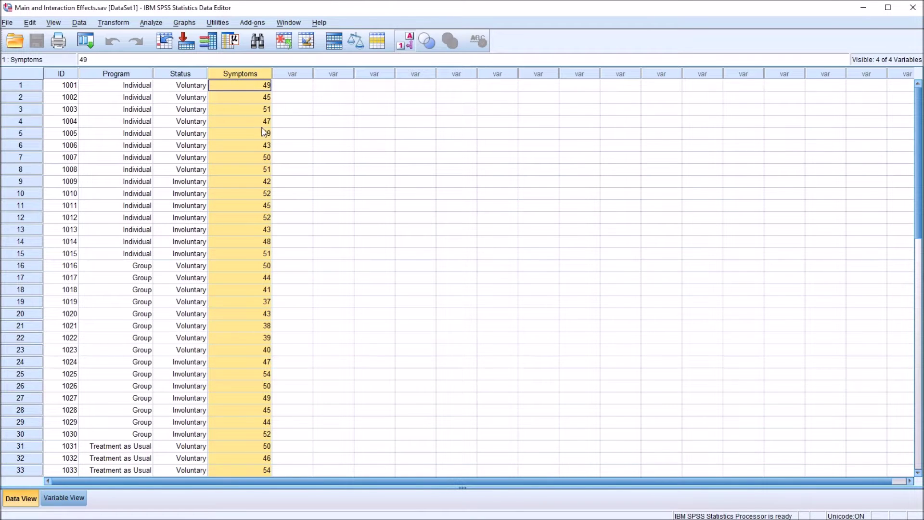
# - Review Program and Status as factors against the Symptoms column, and their combination in the first case
pyautogui.click(124, 77)
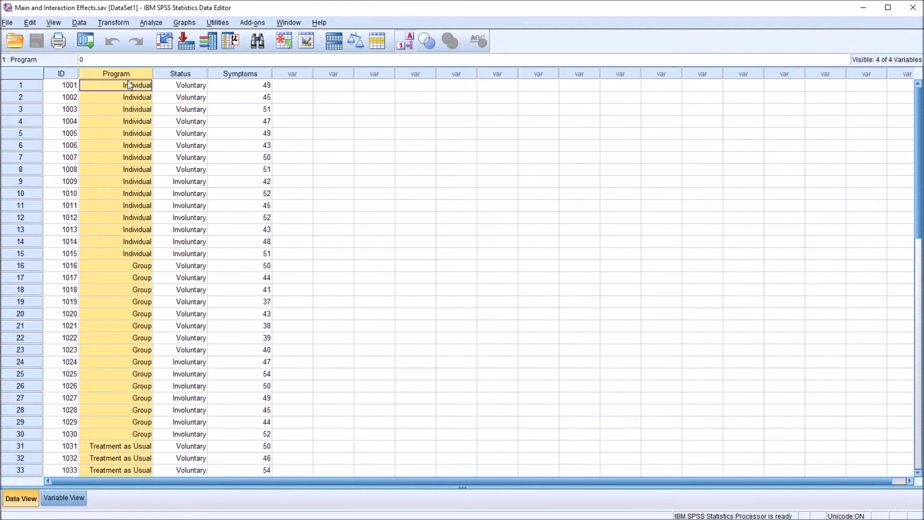
pyautogui.click(227, 75)
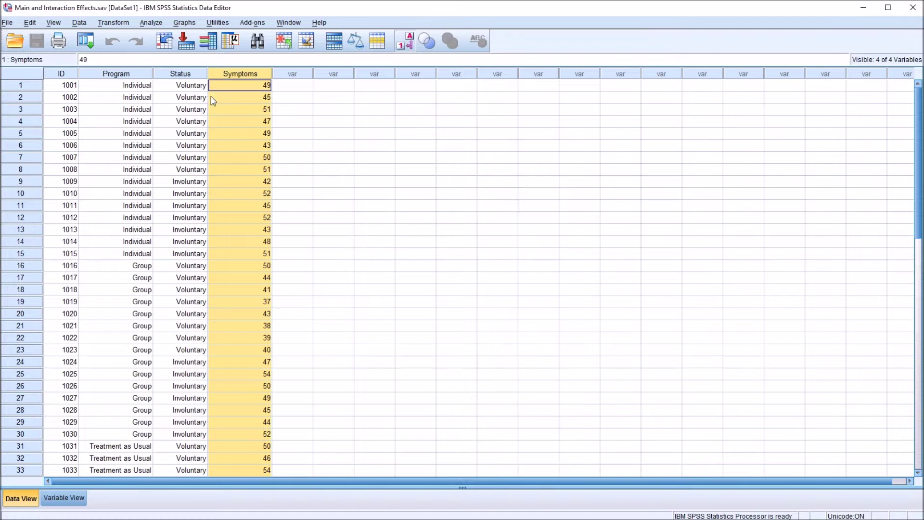
pyautogui.click(115, 76)
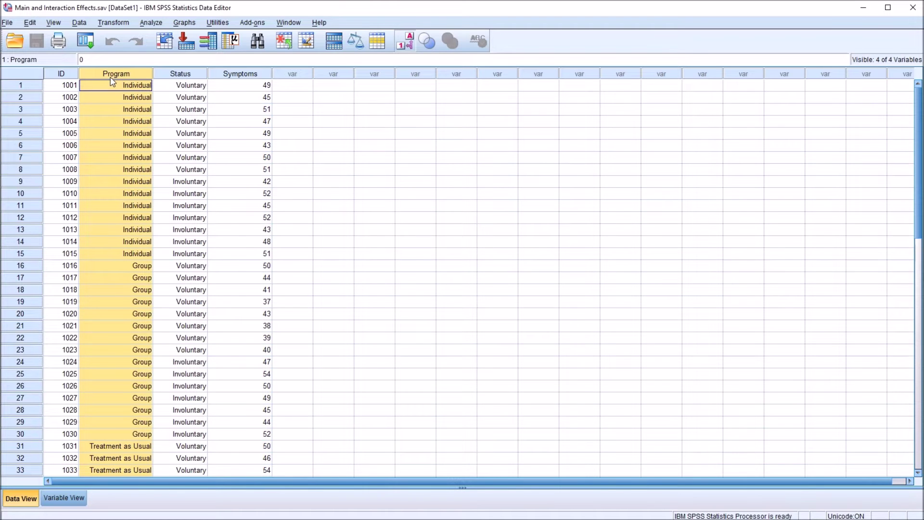
pyautogui.click(185, 75)
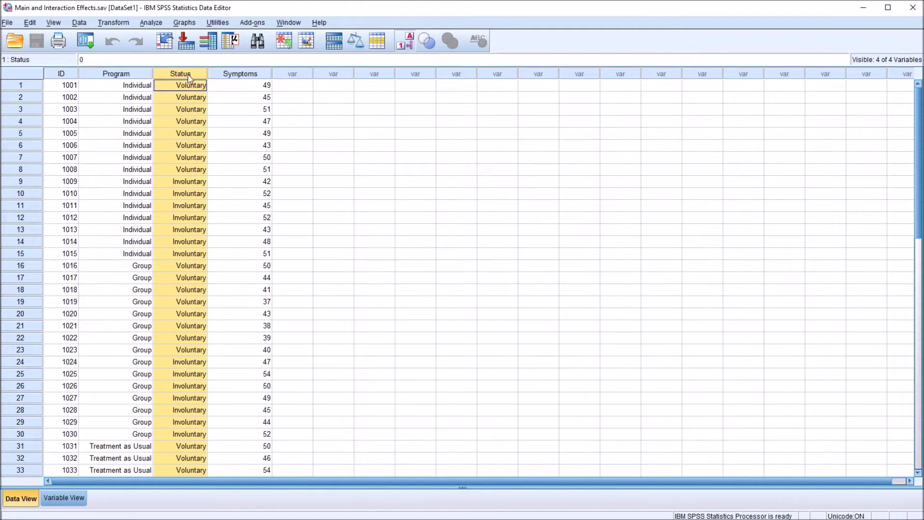
pyautogui.click(111, 87)
pyautogui.click(161, 87)
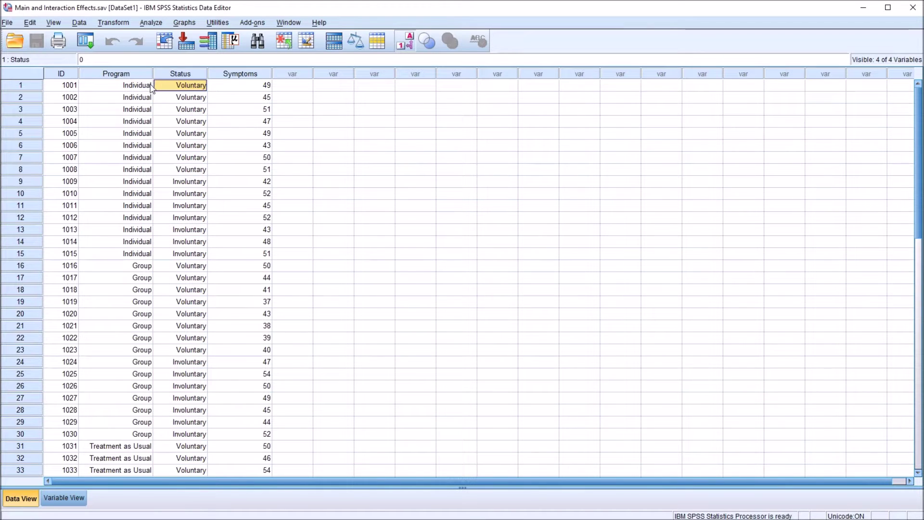
pyautogui.click(125, 87)
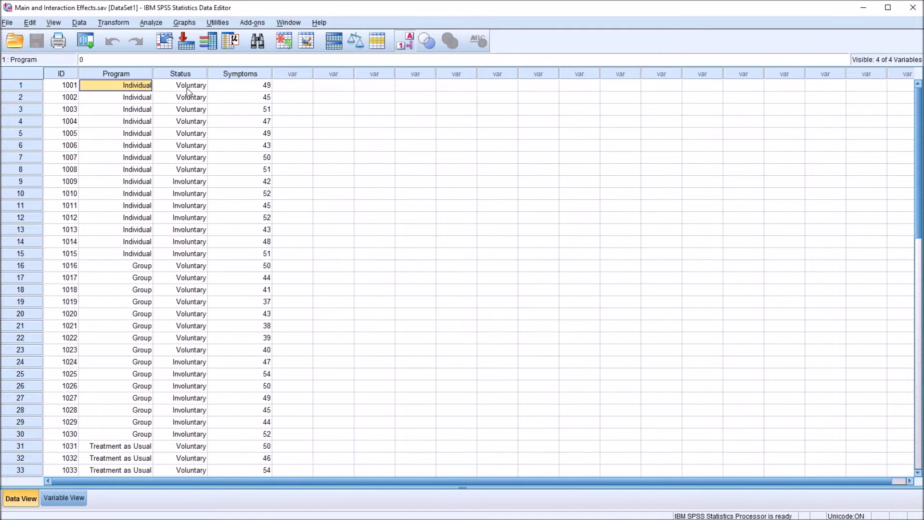
# - Set up a univariate general linear model with Symptoms as dependent variable and Program and Status as fixed factors
pyautogui.click(151, 23)
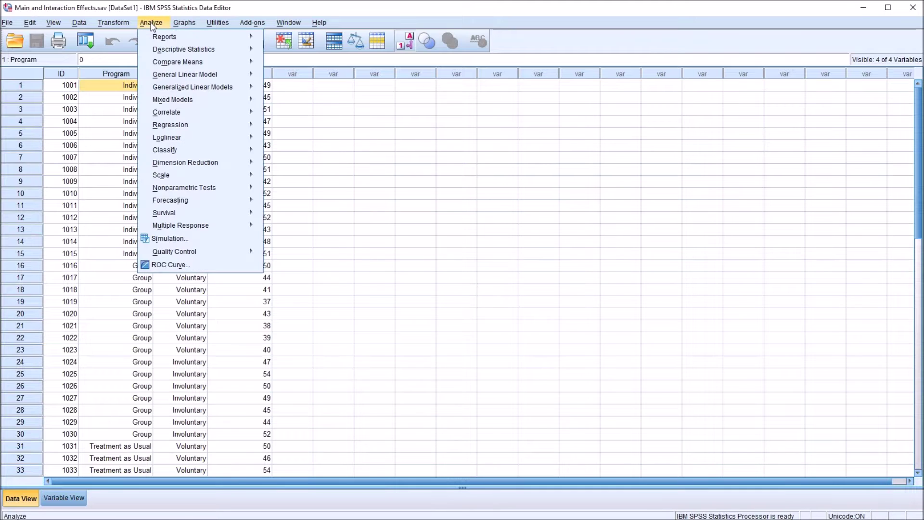
pyautogui.moveTo(206, 75)
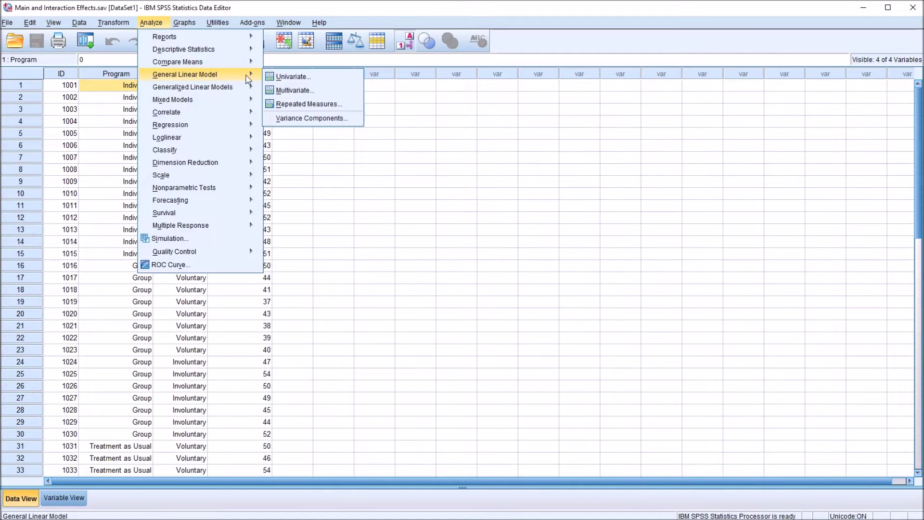
pyautogui.click(305, 81)
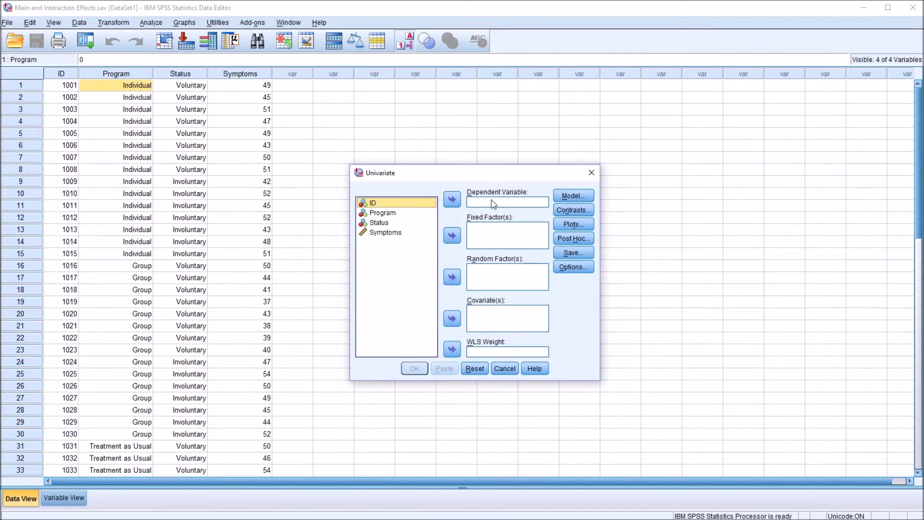
pyautogui.moveTo(381, 235); pyautogui.dragTo(482, 203)
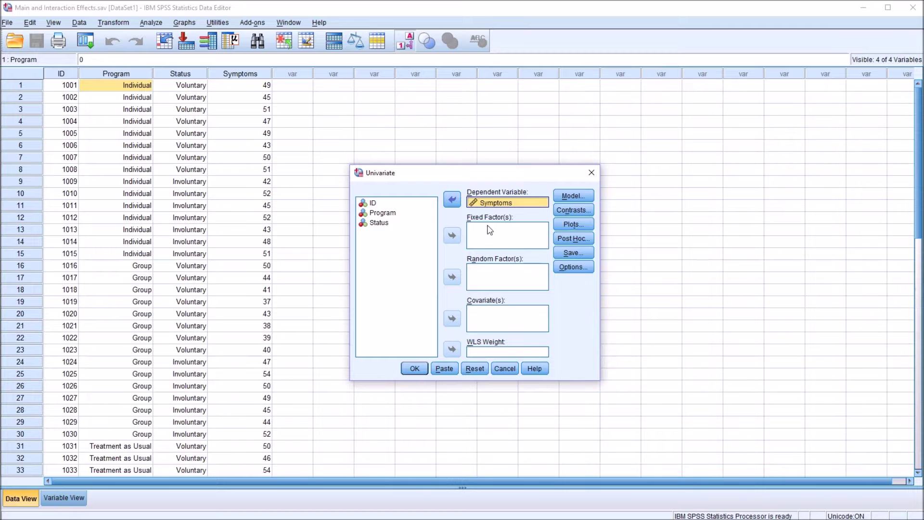
pyautogui.moveTo(380, 213); pyautogui.dragTo(483, 233)
pyautogui.moveTo(385, 218); pyautogui.dragTo(485, 236)
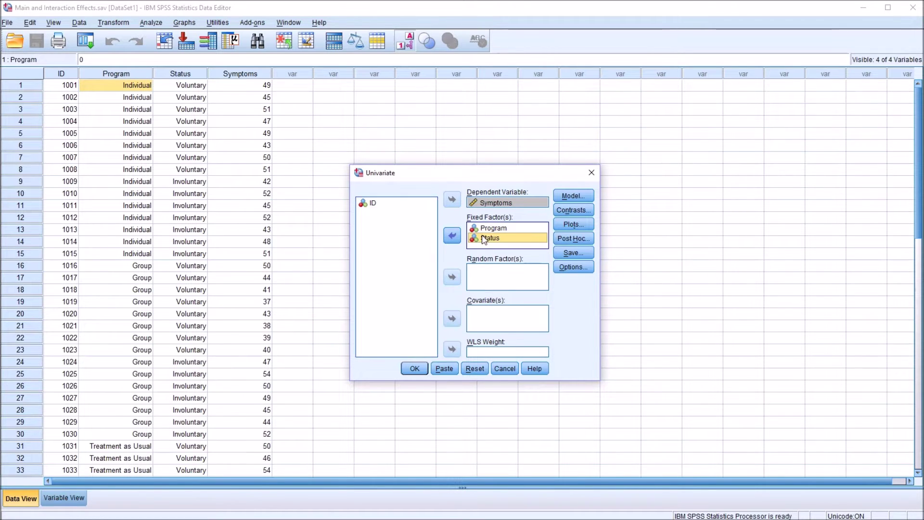
# - Add a Program*Status profile plot with Program on the horizontal axis and Status as separate lines
pyautogui.click(573, 223)
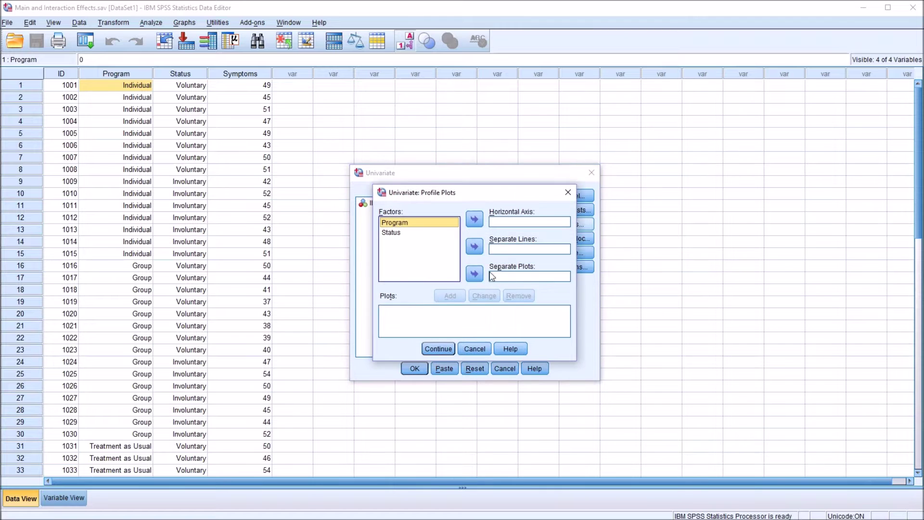
pyautogui.click(474, 220)
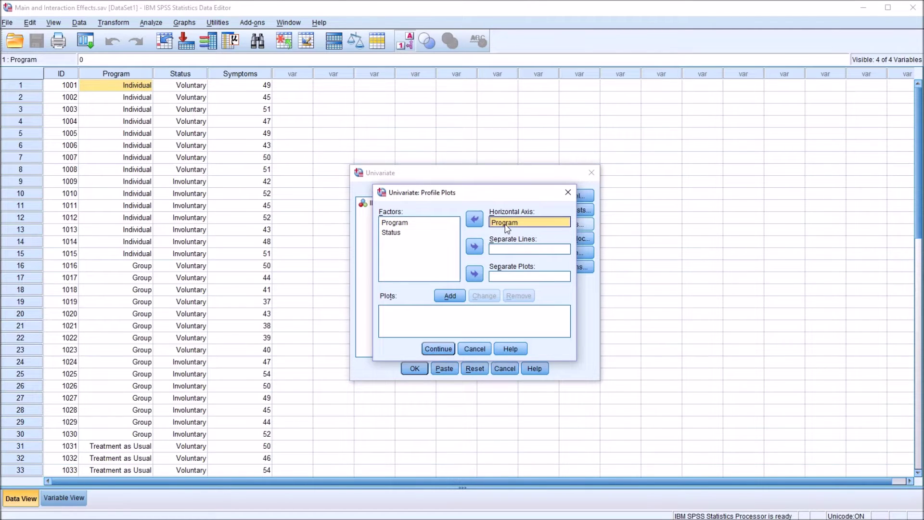
pyautogui.click(391, 232)
pyautogui.click(474, 246)
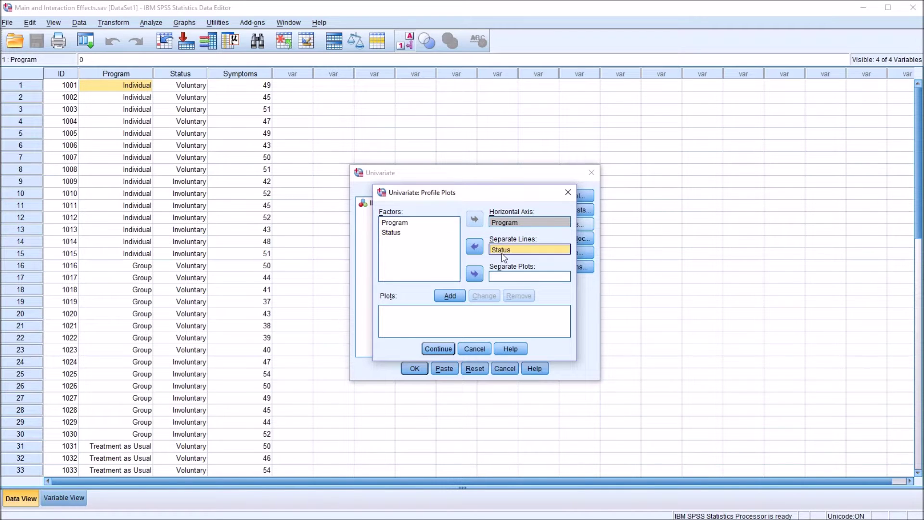
pyautogui.click(446, 295)
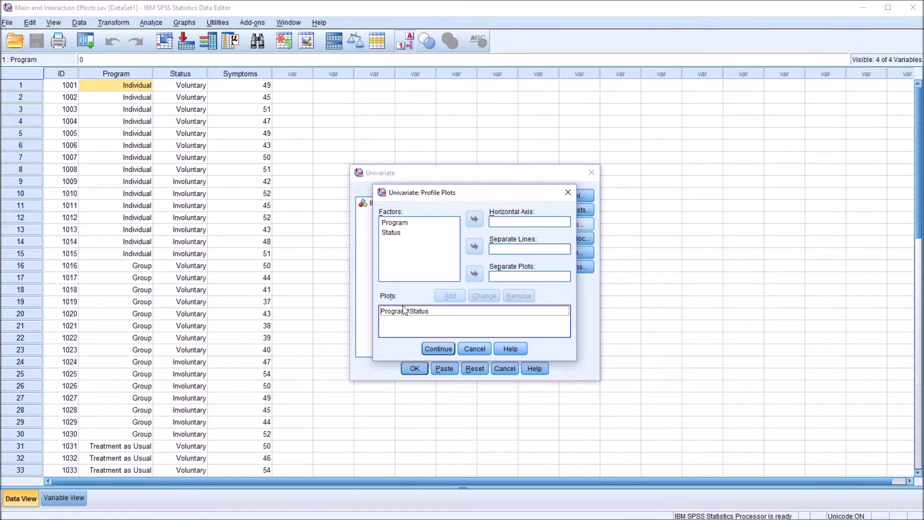
# - Add a Status*Program profile plot with Status on the horizontal axis and Program as separate lines, and accept the plots
pyautogui.moveTo(402, 235); pyautogui.dragTo(517, 220)
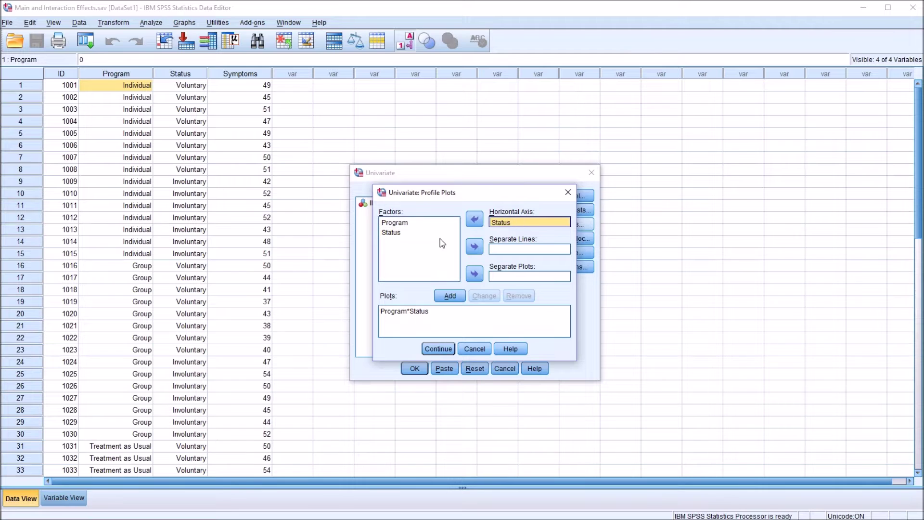
pyautogui.moveTo(395, 226); pyautogui.dragTo(516, 251)
pyautogui.click(451, 294)
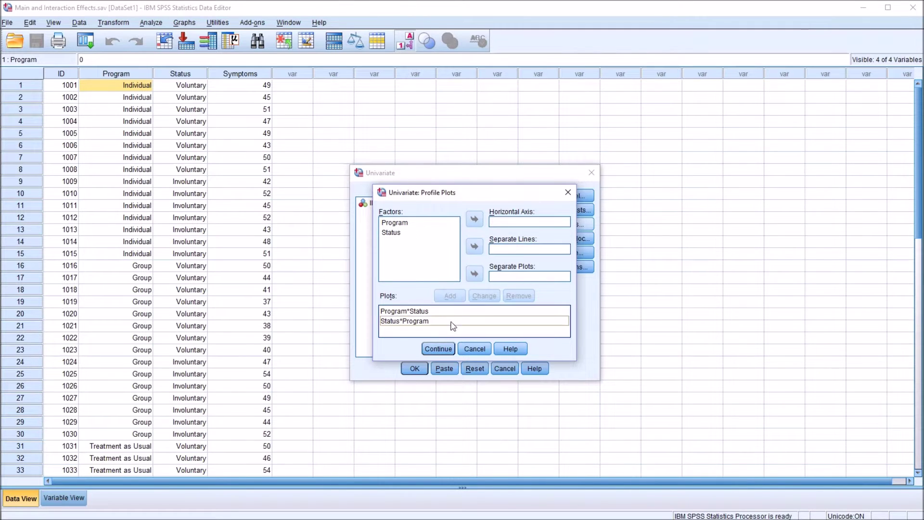
pyautogui.click(413, 311)
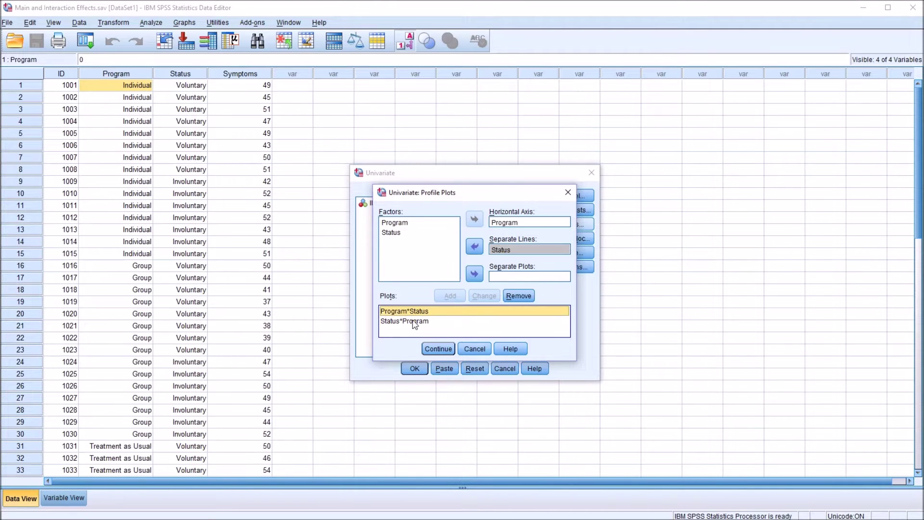
pyautogui.click(417, 322)
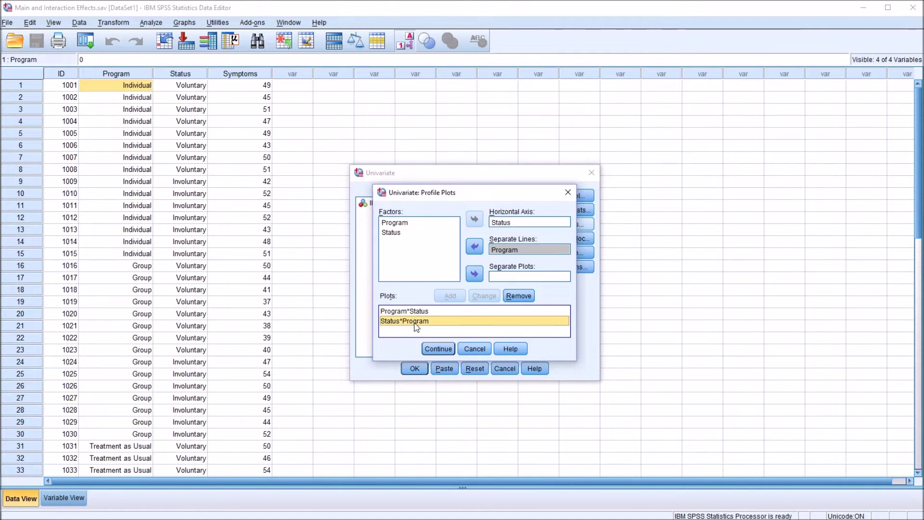
pyautogui.click(434, 350)
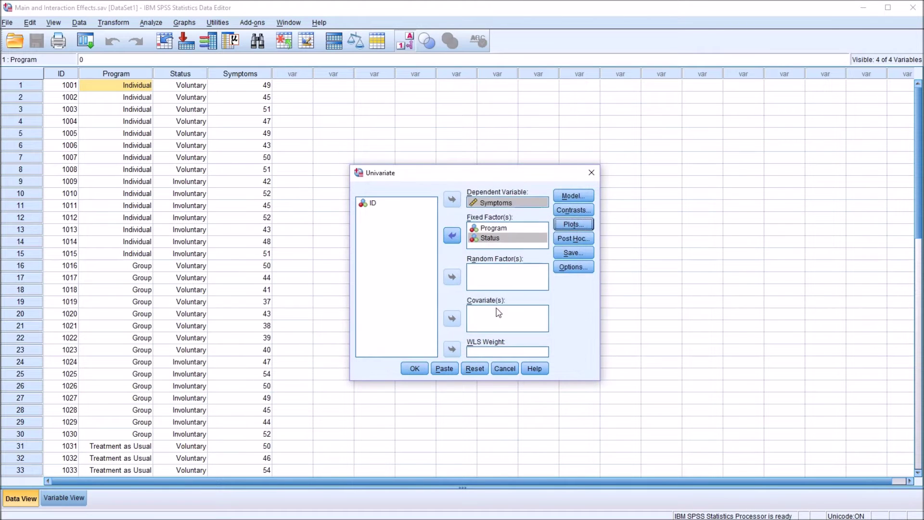
# - In the model's options, request estimated marginal means for Program, Status and Program*Status
pyautogui.click(570, 267)
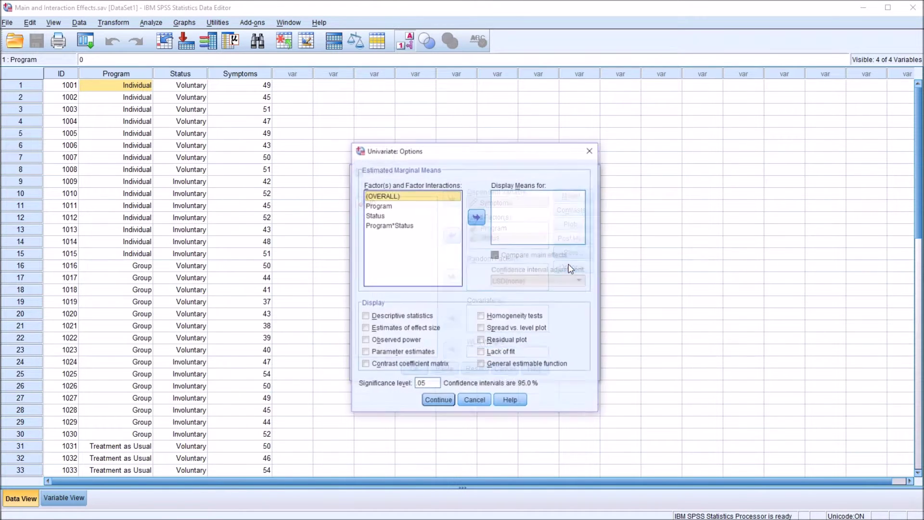
pyautogui.click(397, 207)
pyautogui.doubleClick(401, 209)
pyautogui.click(409, 217)
pyautogui.doubleClick(428, 217)
pyautogui.click(413, 225)
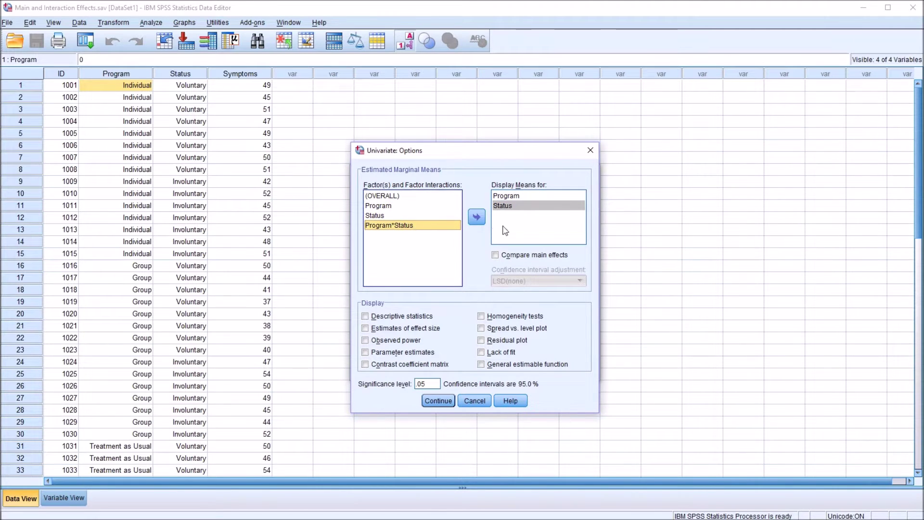
pyautogui.click(476, 217)
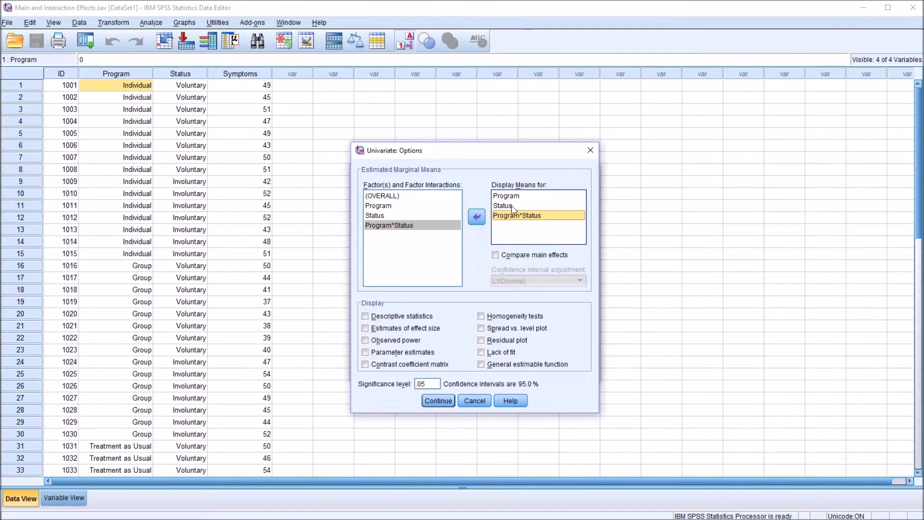
# - Enable main-effects comparison with descriptive statistics, estimates of effect size and homogeneity tests, and accept the options
pyautogui.click(496, 255)
pyautogui.click(366, 317)
pyautogui.click(366, 328)
pyautogui.click(481, 317)
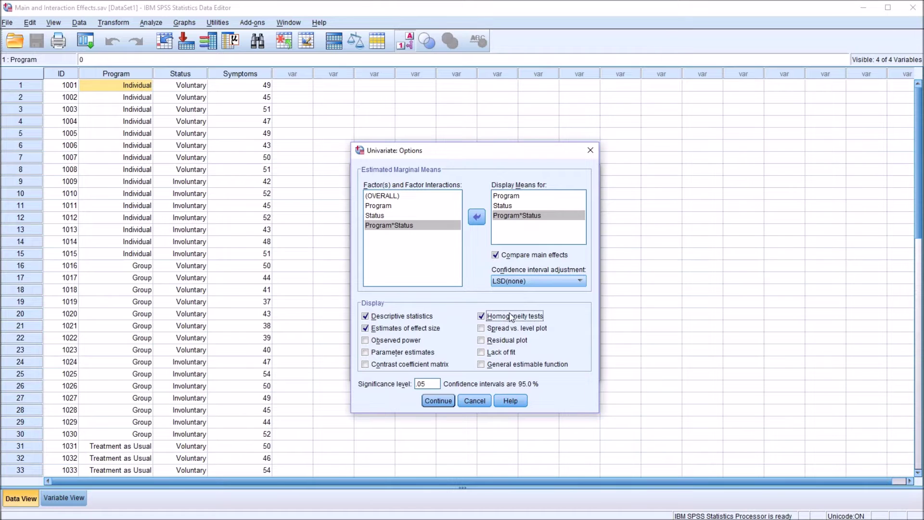
pyautogui.click(437, 401)
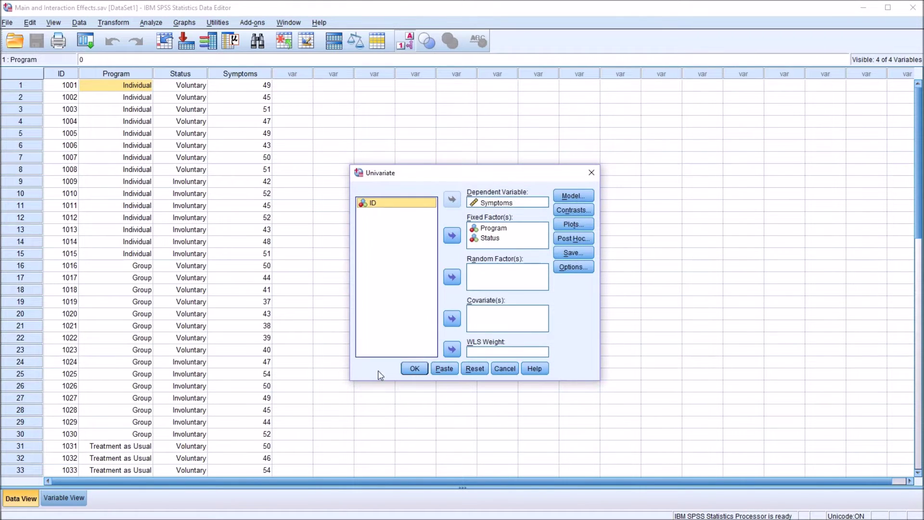
# - Run the univariate analysis and view both profile plots of estimated marginal means in the output
pyautogui.click(415, 369)
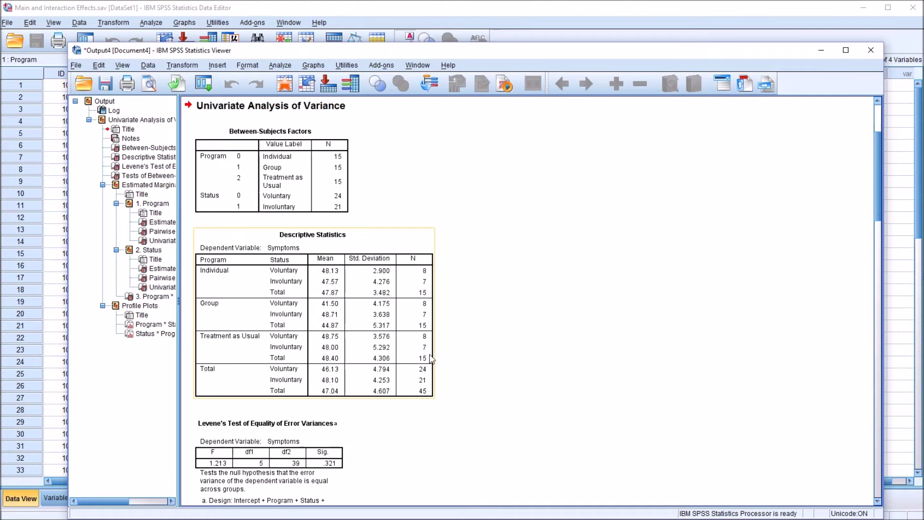
pyautogui.moveTo(467, 51); pyautogui.dragTo(470, 31)
pyautogui.moveTo(876, 125); pyautogui.dragTo(871, 369)
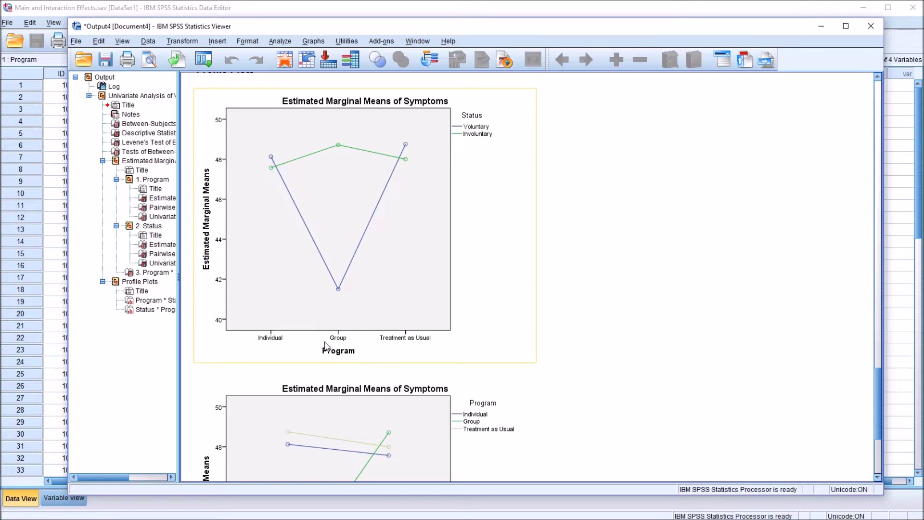
pyautogui.moveTo(877, 385); pyautogui.dragTo(871, 418)
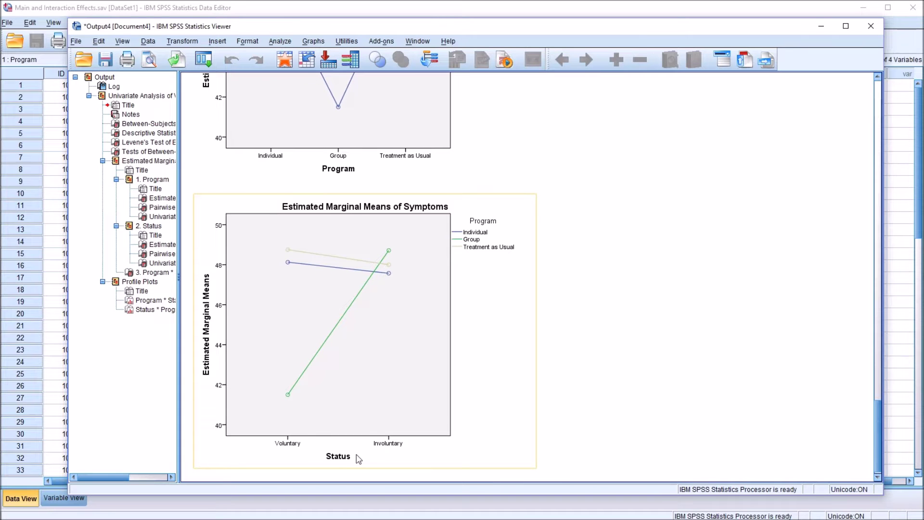
# - Compare the Program*Status and Status*Program profile plots of estimated marginal means to see how the lines differ across groups
pyautogui.moveTo(877, 423); pyautogui.dragTo(869, 382)
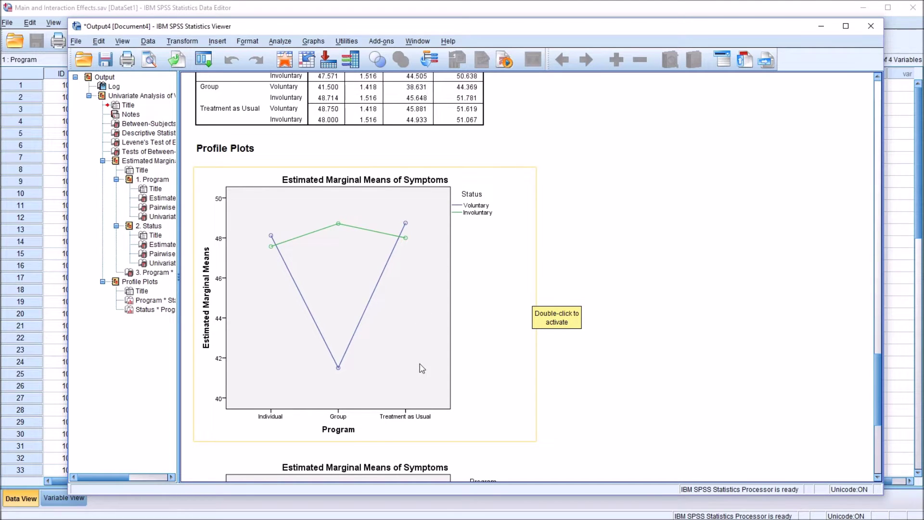
pyautogui.moveTo(879, 370); pyautogui.dragTo(866, 422)
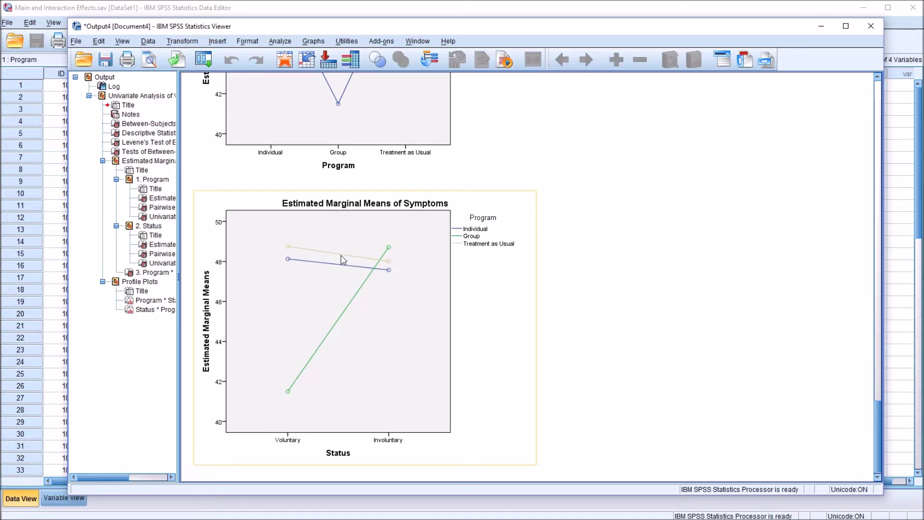
pyautogui.click(299, 265)
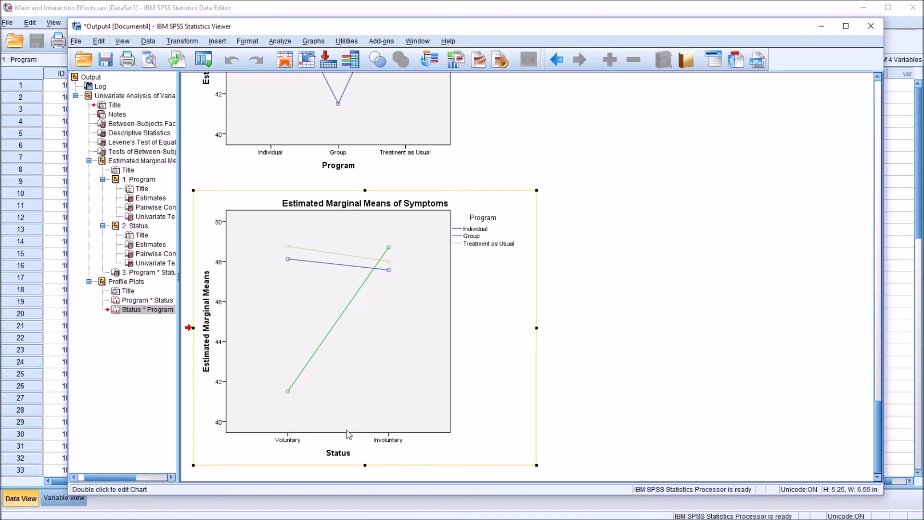
pyautogui.click(529, 256)
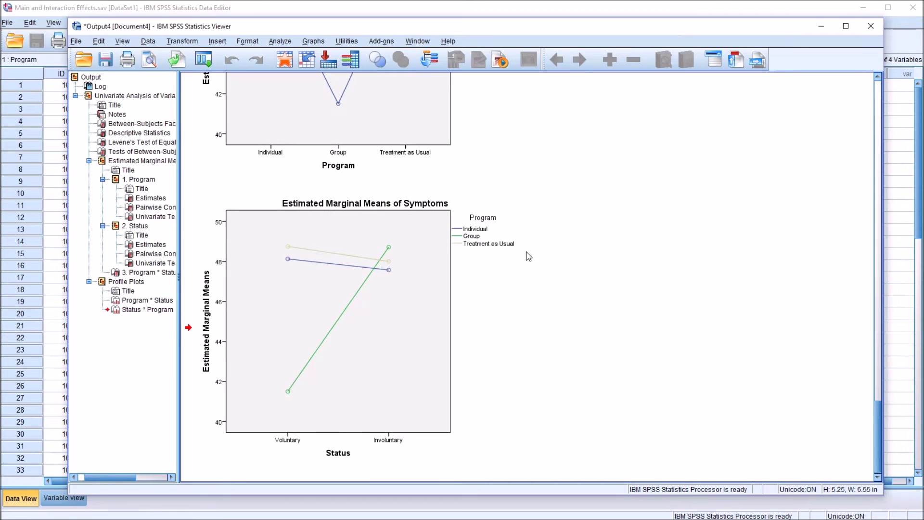
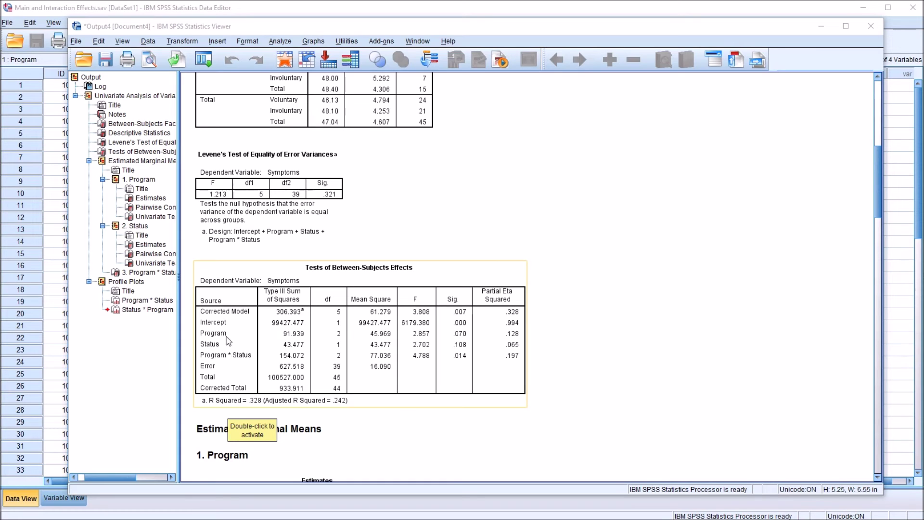
# - Examine the Program, Status and Program*Status rows in Tests of Between-Subjects Effects, and review the Descriptive Statistics table
pyautogui.click(394, 427)
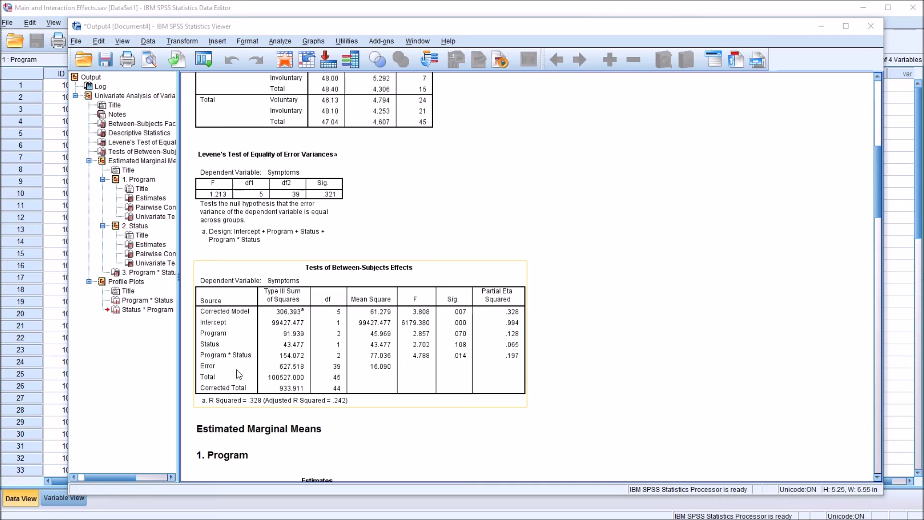
pyautogui.moveTo(876, 191); pyautogui.dragTo(872, 149)
pyautogui.click(426, 356)
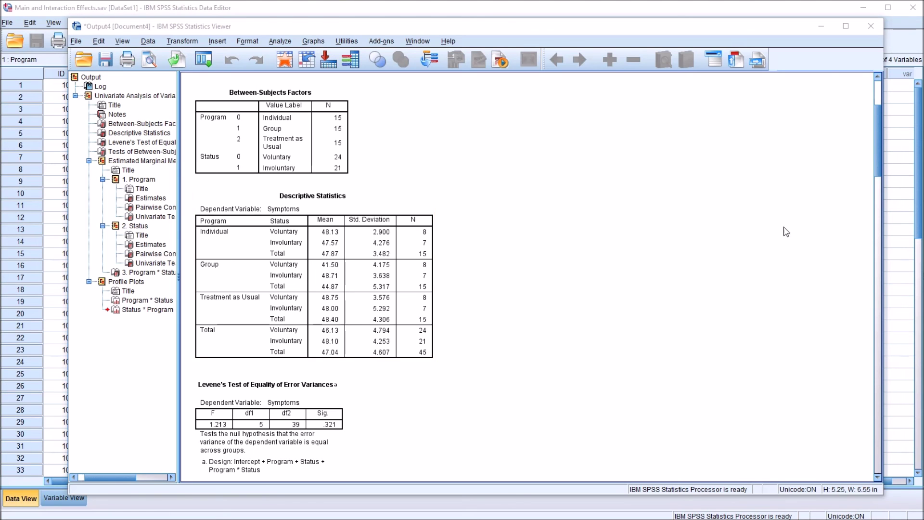
# - Return to the Status*Program profile plot and examine the Group program's line between Voluntary and Involuntary
pyautogui.moveTo(876, 141); pyautogui.dragTo(841, 436)
pyautogui.click(279, 412)
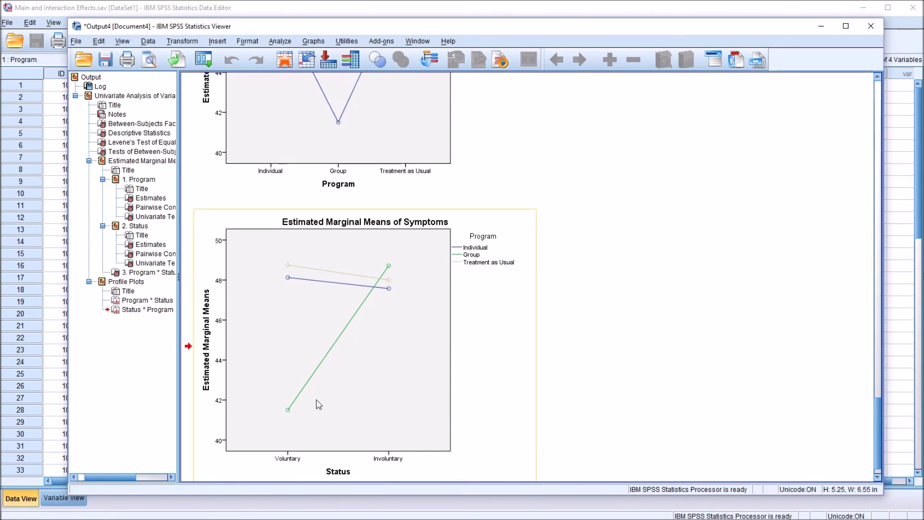
pyautogui.doubleClick(285, 407)
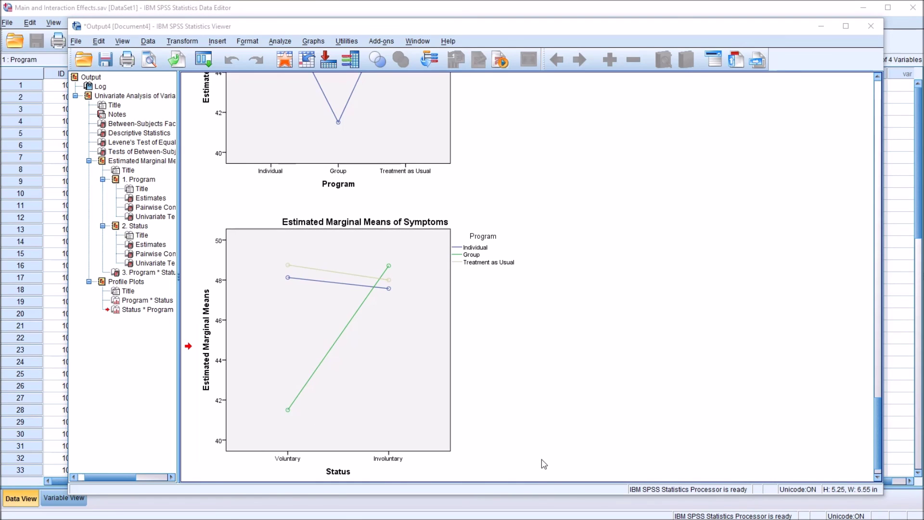